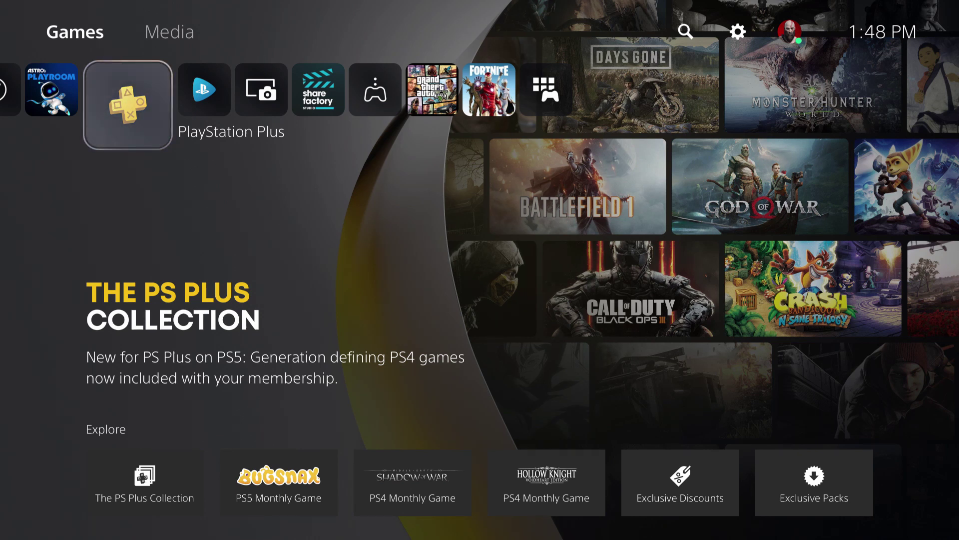
# Open Network settings from the Settings gear
pyautogui.press('Up')
pyautogui.press('Right')
pyautogui.press('Right')
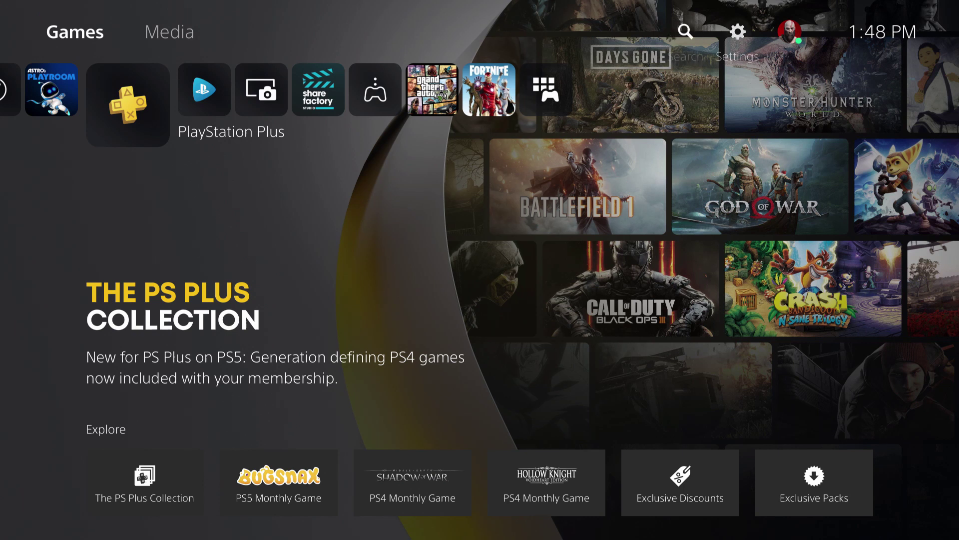
pyautogui.press('Right')
pyautogui.press('Return')
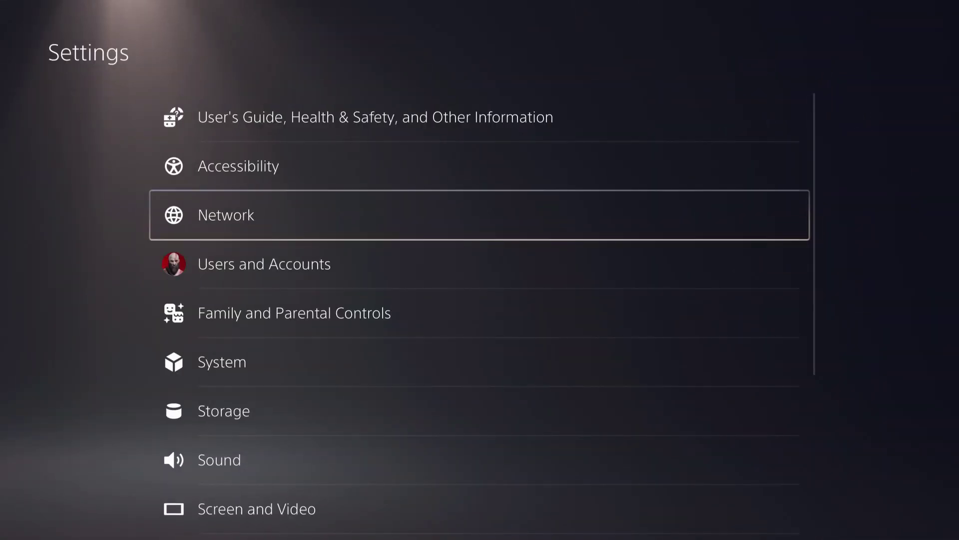
pyautogui.press('Return')
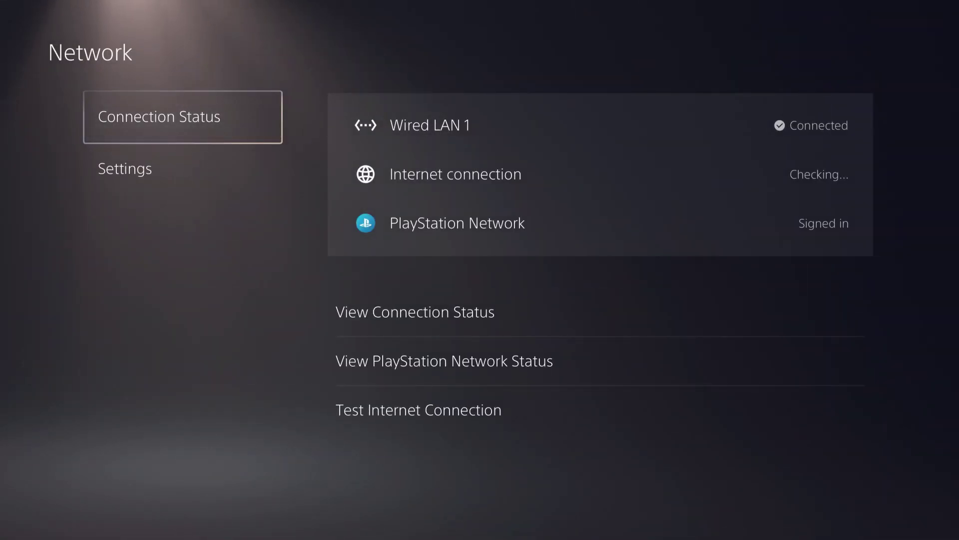
# Run the internet connection test from Connection Status: 83.2 Mbps down, 10.0 Mbps up
pyautogui.press('Right')
pyautogui.press('Down')
pyautogui.press('Down')
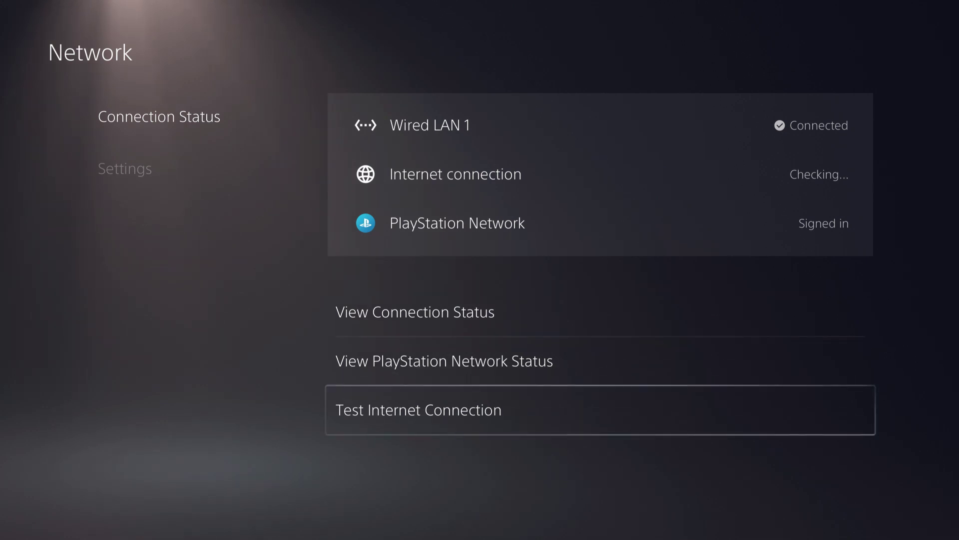
pyautogui.press('Return')
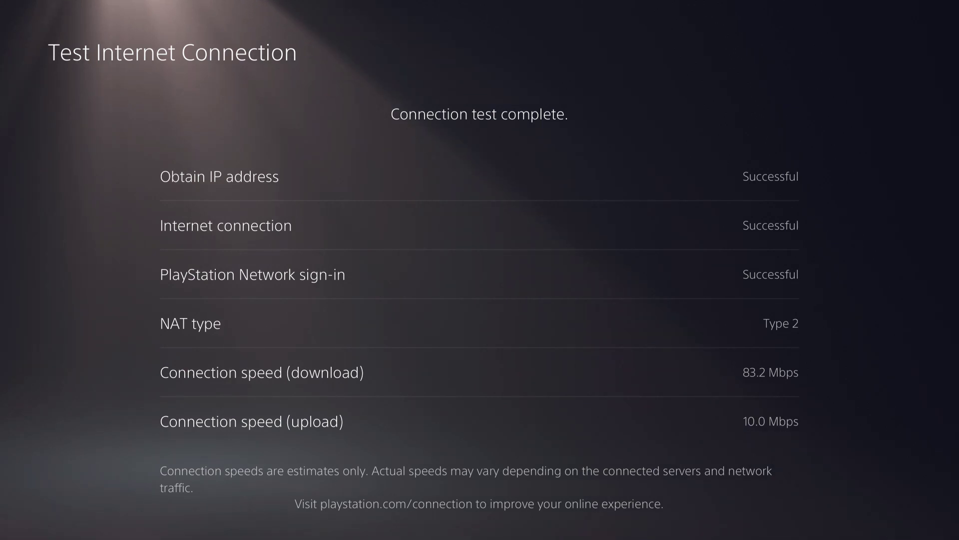
# Leave the test results and open Set Up Internet Connection
pyautogui.press('Escape')
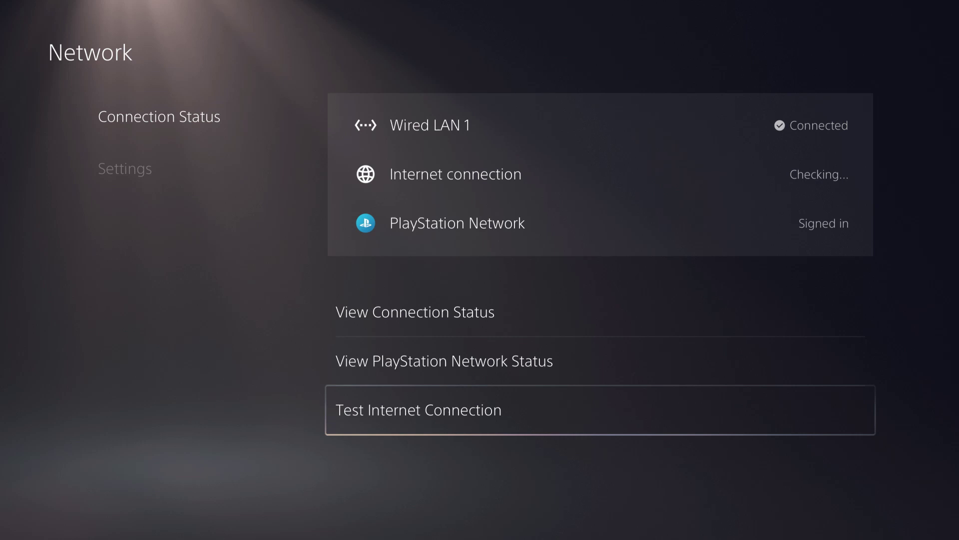
pyautogui.press('Escape')
pyautogui.press('Return')
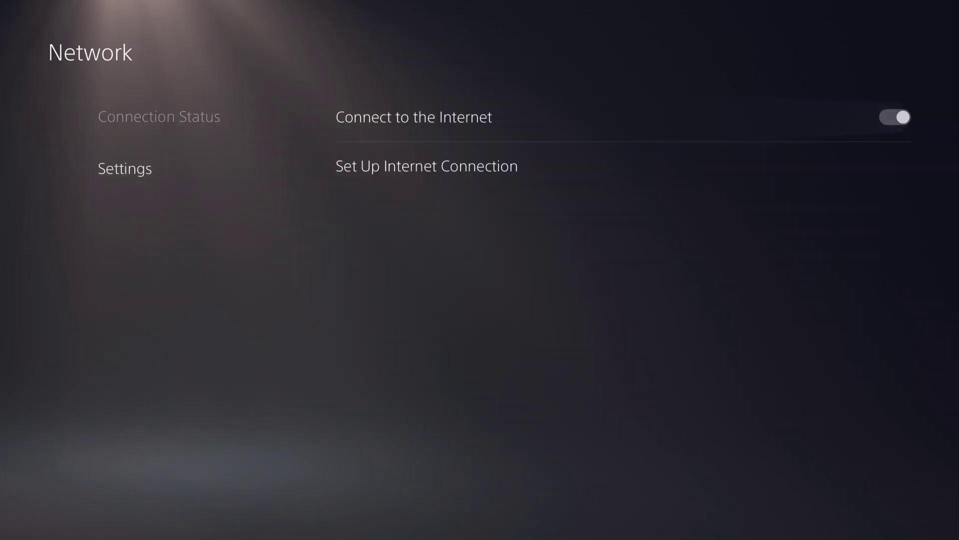
pyautogui.press('Down')
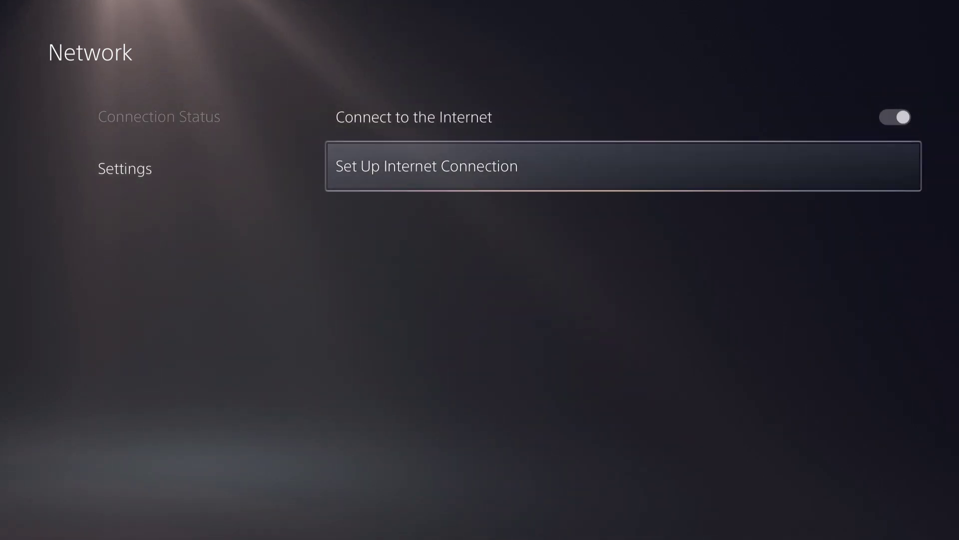
pyautogui.press('Return')
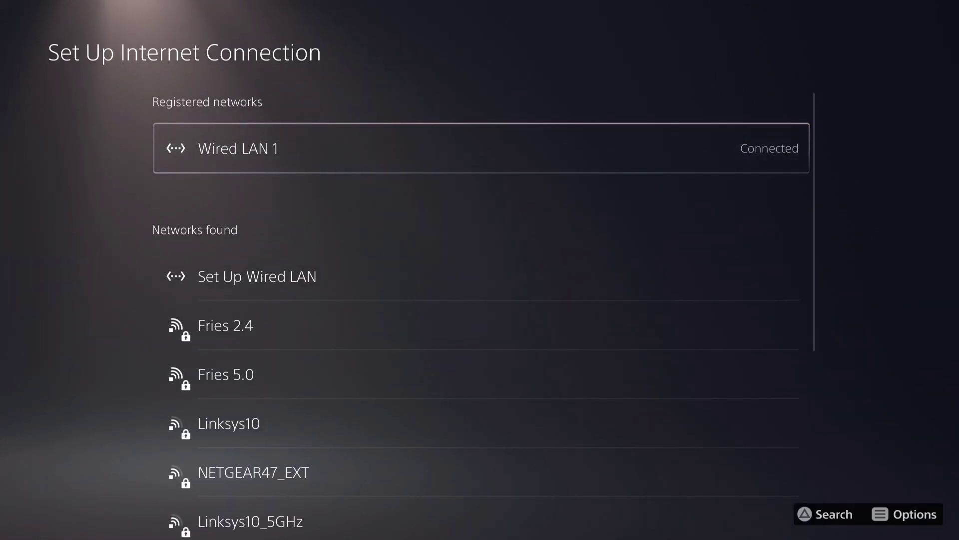
# Open Advanced Settings for Wired LAN 1 and go to DNS Settings
pyautogui.press('Return')
pyautogui.press('Down')
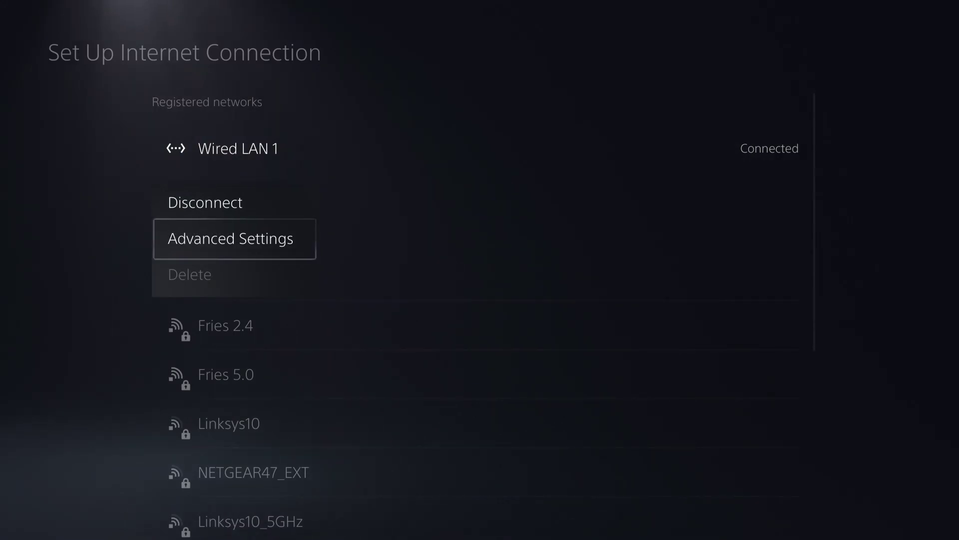
pyautogui.press('Return')
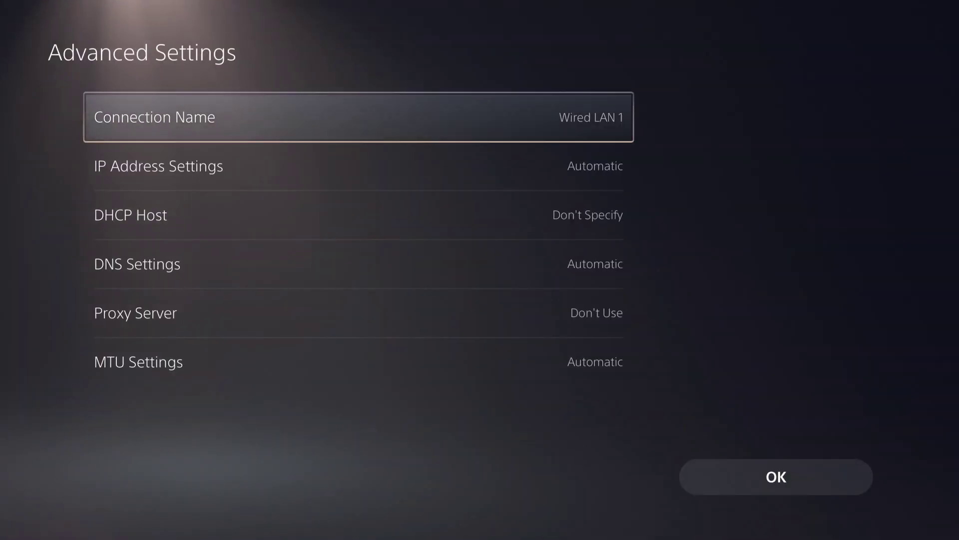
pyautogui.press('Down')
pyautogui.press('Down')
pyautogui.press('Down')
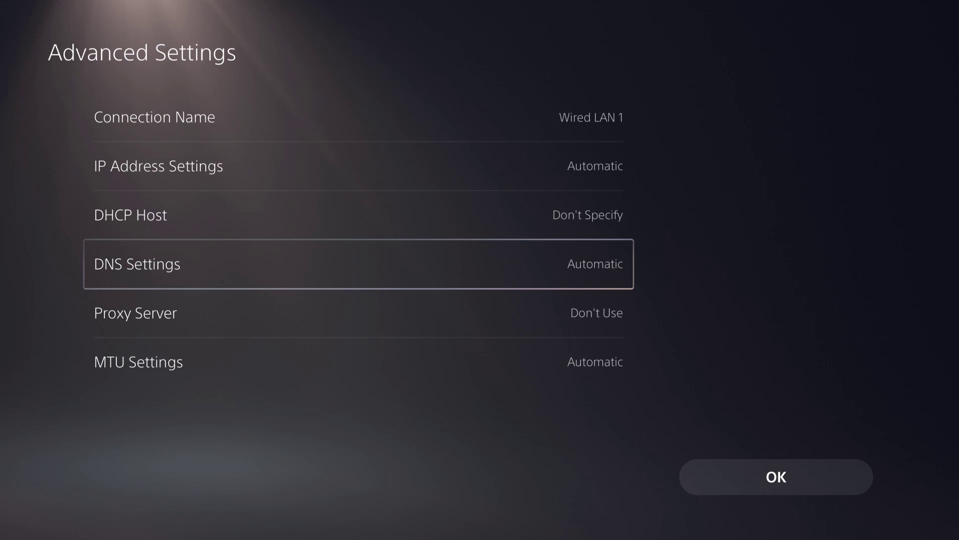
# Switch DNS to Manual with primary 8.8.8.8 and secondary 8.8.4.4, then confirm OK
pyautogui.press('Return')
pyautogui.press('Down')
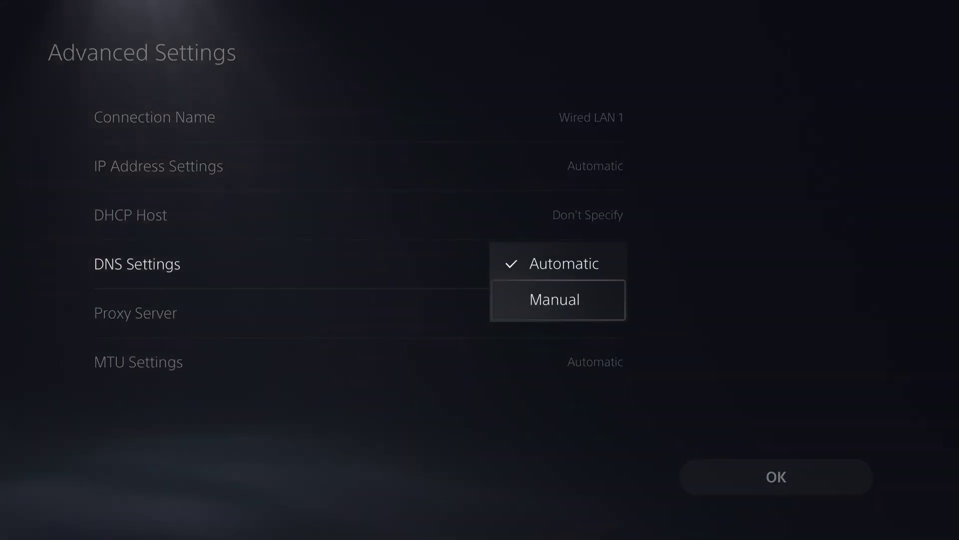
pyautogui.press('Return')
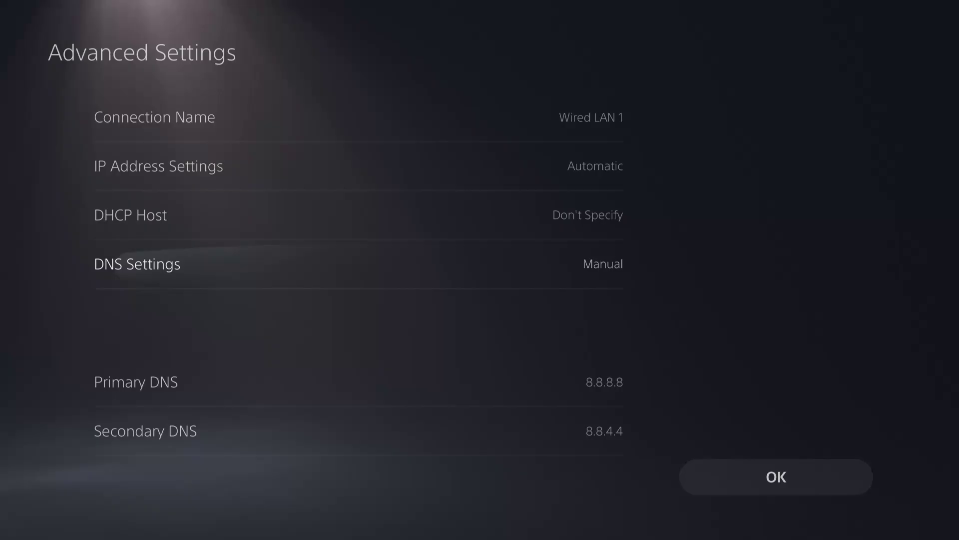
pyautogui.press('Down')
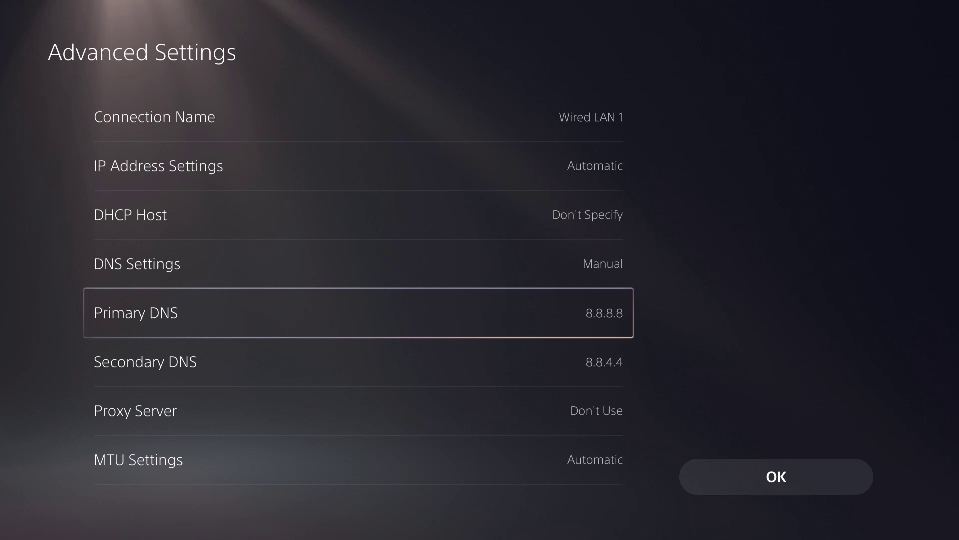
pyautogui.press('Right')
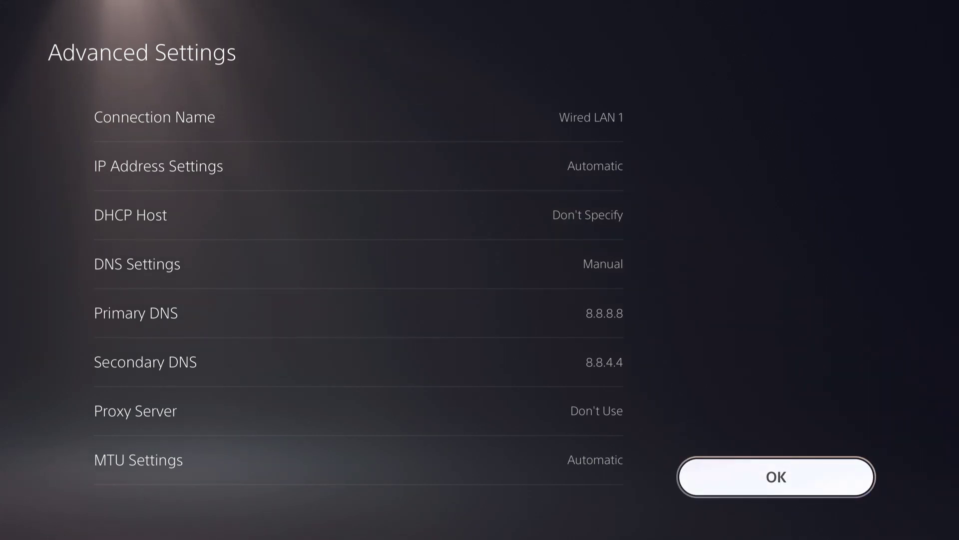
pyautogui.press('Return')
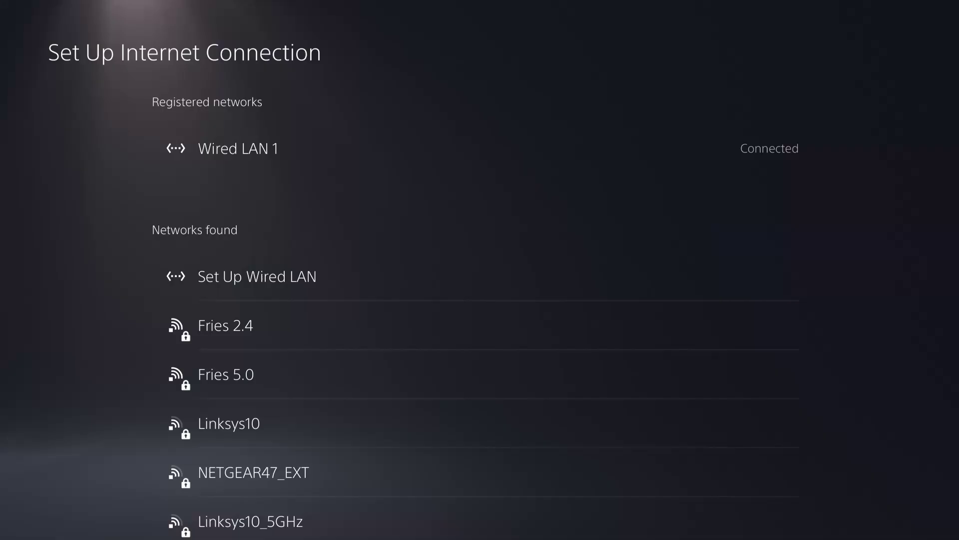
# Return to Connection Status and rerun the test: 103.0 Mbps down, 10.3 Mbps up
pyautogui.press('Escape')
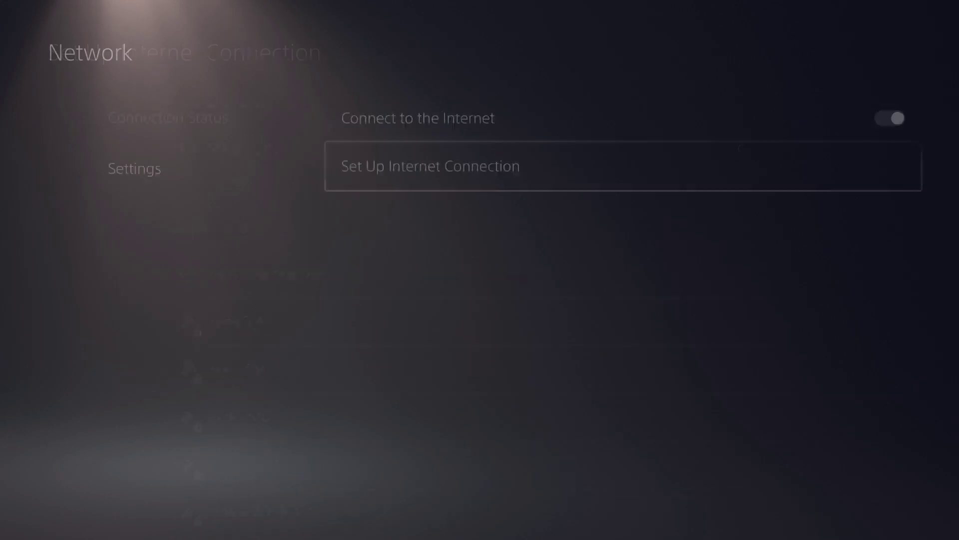
pyautogui.press('Escape')
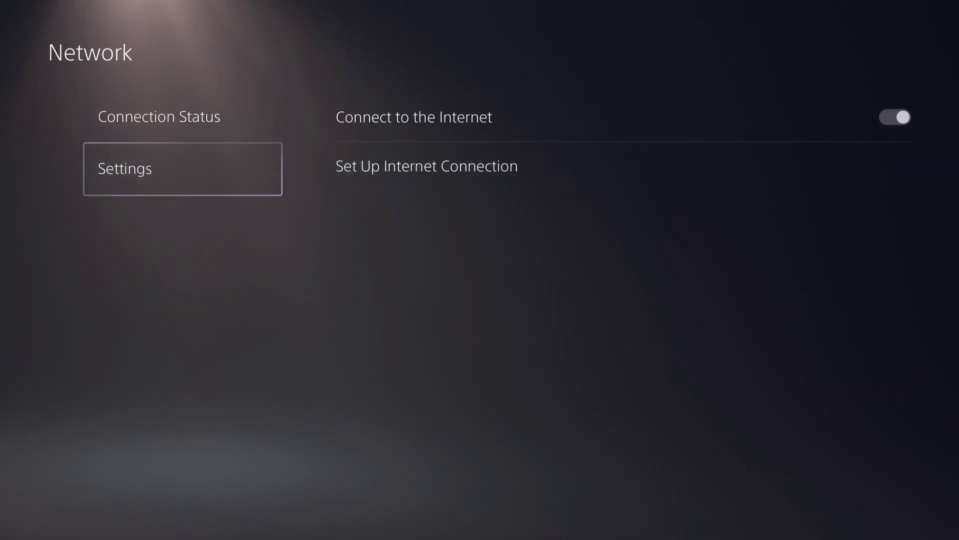
pyautogui.press('Up')
pyautogui.press('Return')
pyautogui.press('Return')
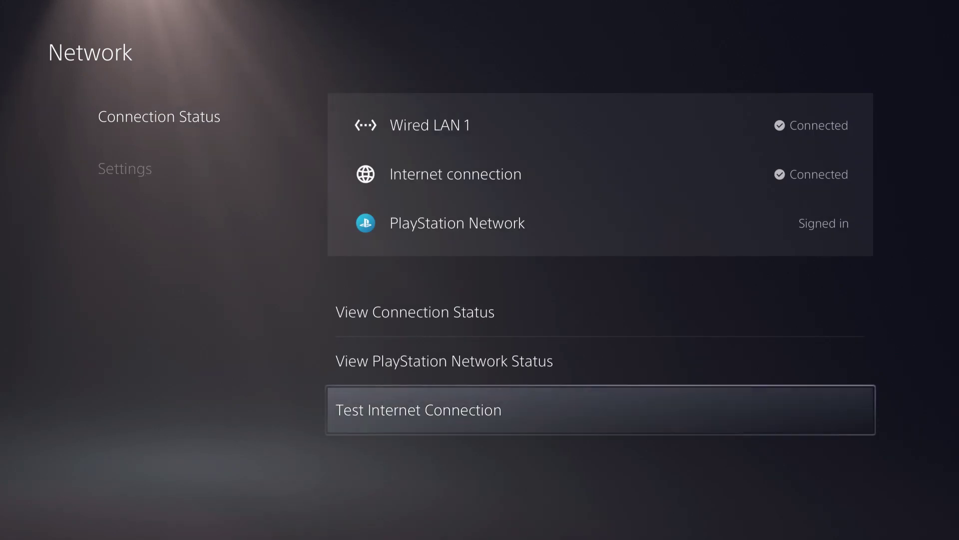